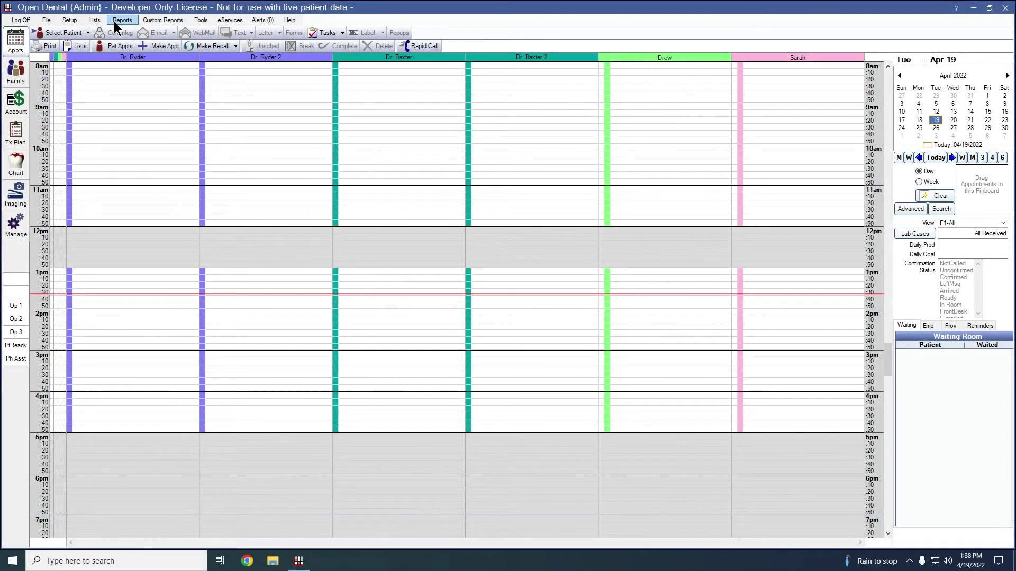
Open the Patients - Raw report from the Standard reports Lists box
click(113, 21)
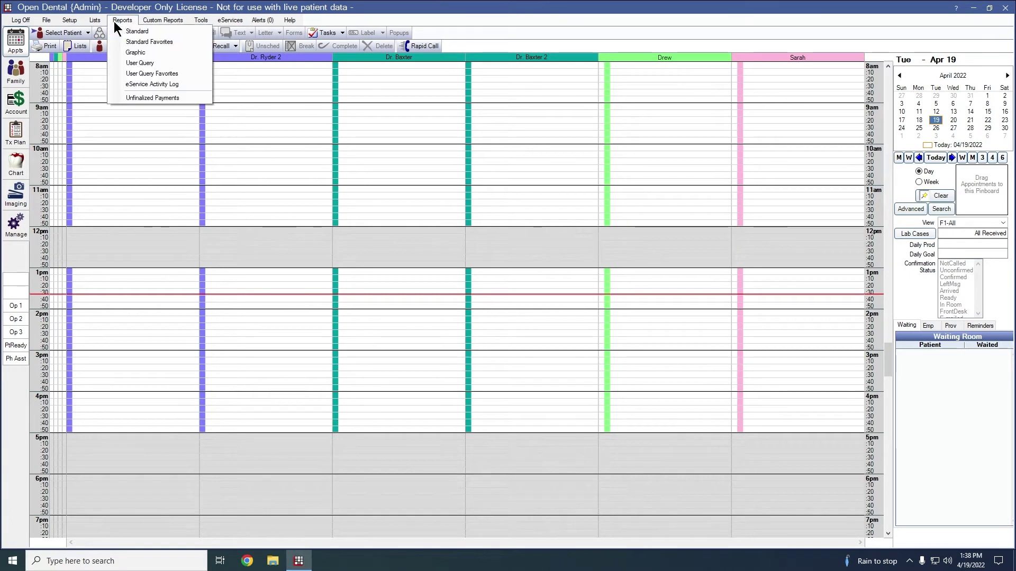
click(142, 33)
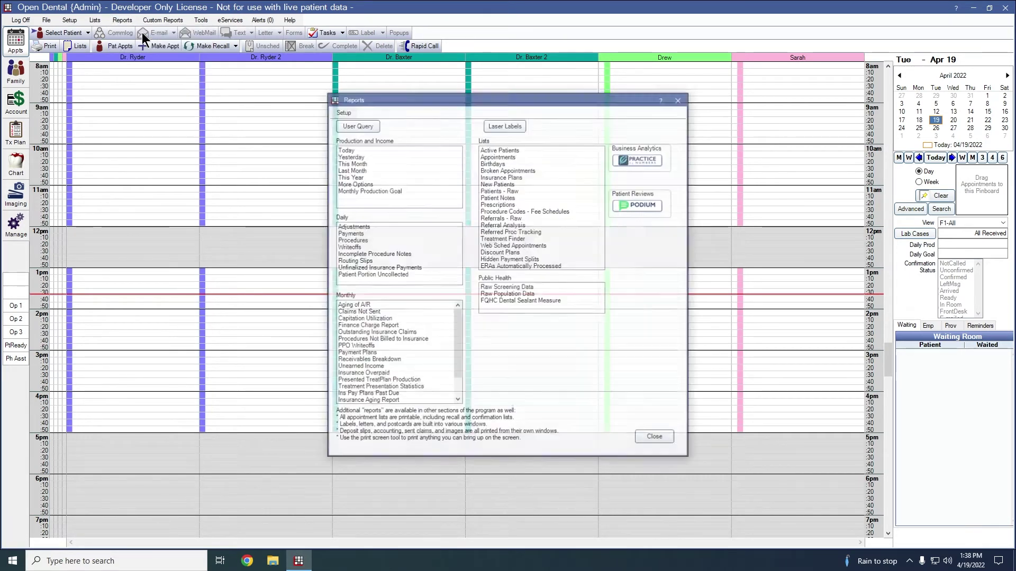
double_click(484, 191)
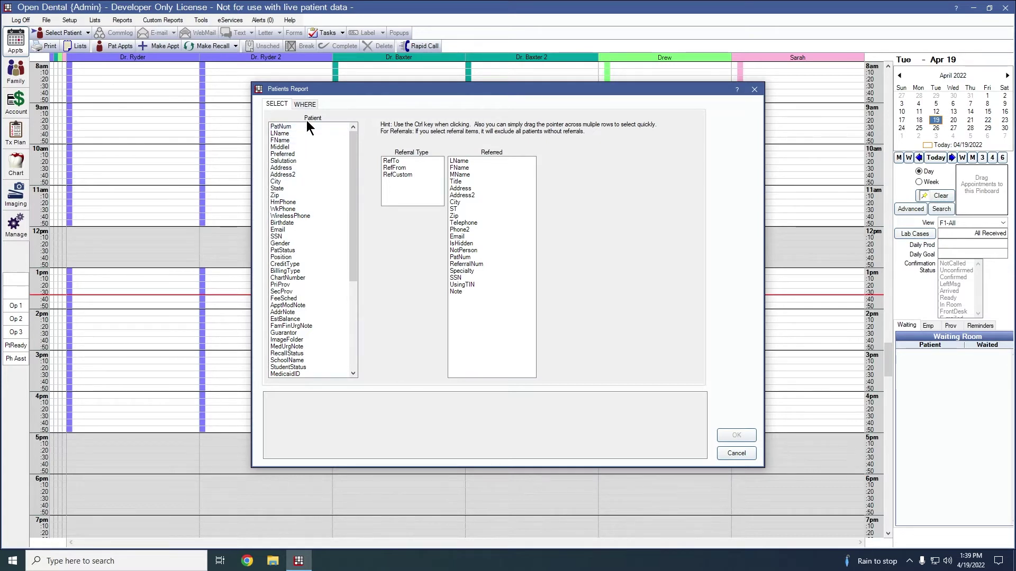
Select PatNum through MiddleI plus Address, Birthdate and Email as the report columns
drag(306, 124, 306, 137)
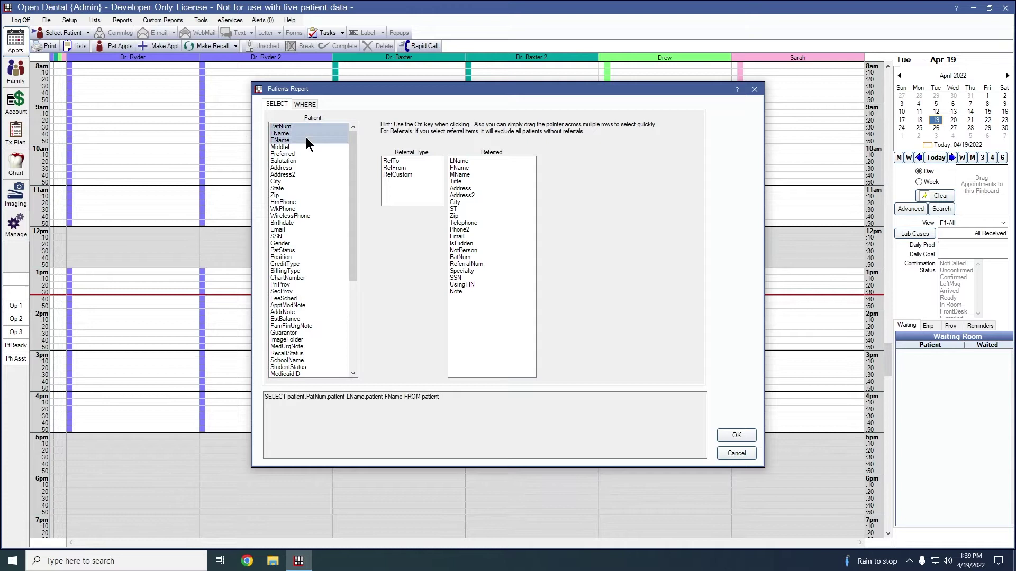
click(337, 166)
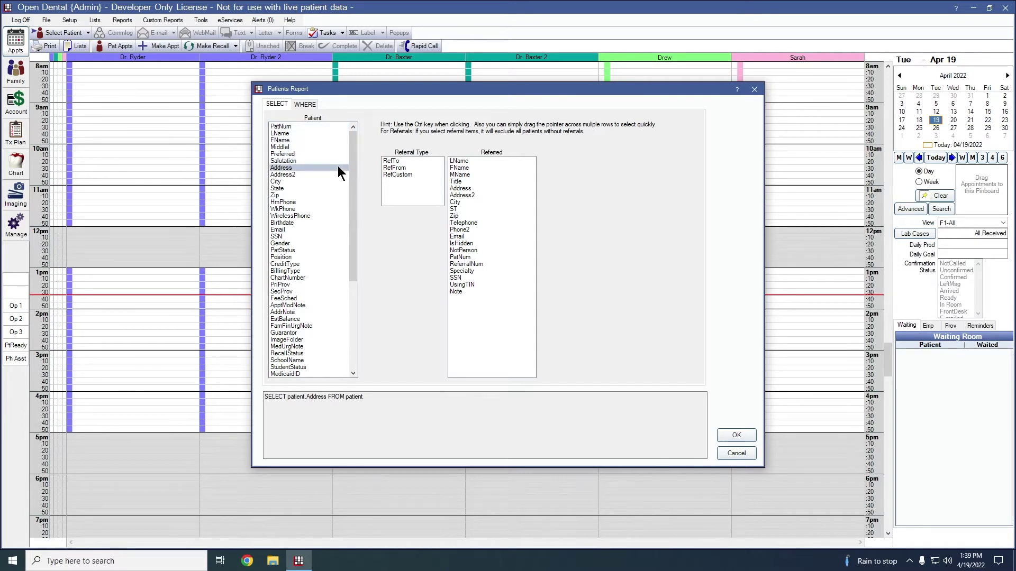
click(334, 127)
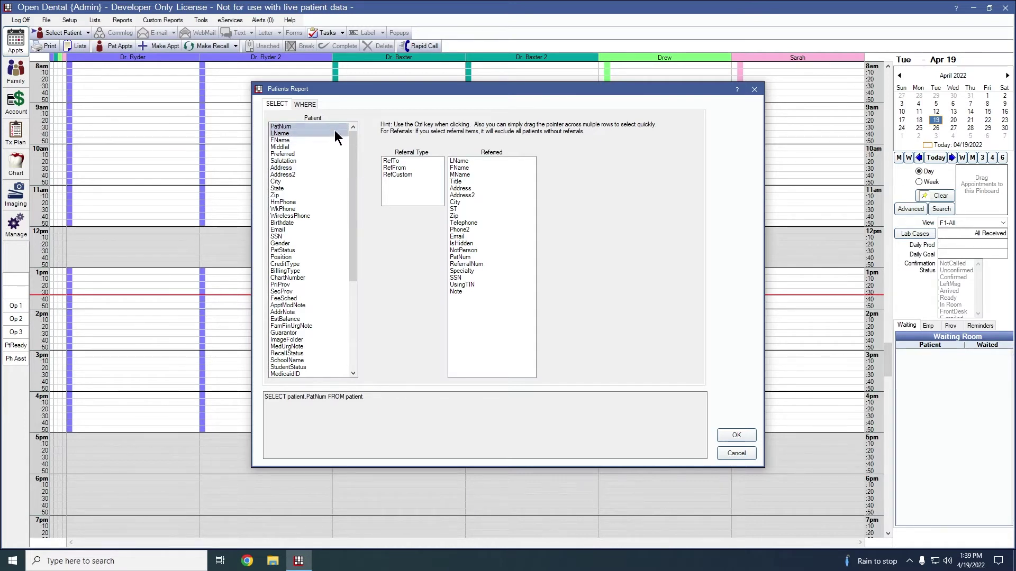
drag(335, 130, 332, 144)
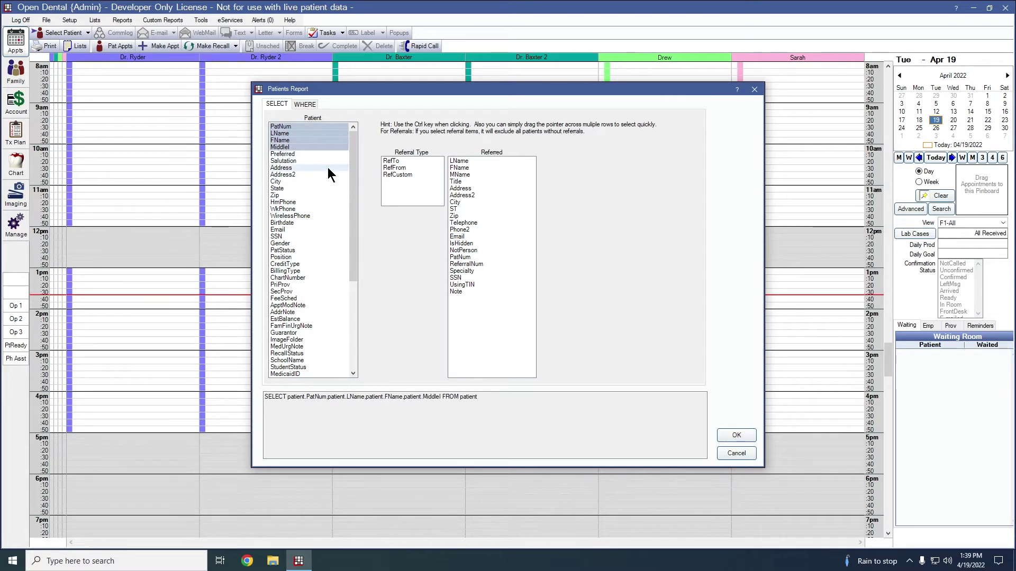
ctrl+click(328, 167)
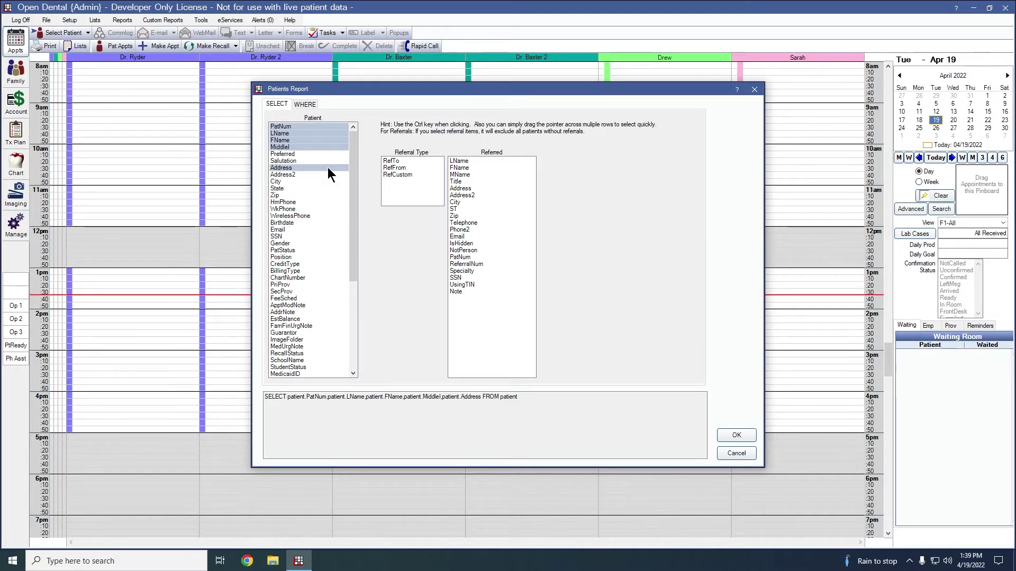
ctrl+click(306, 223)
ctrl+click(306, 230)
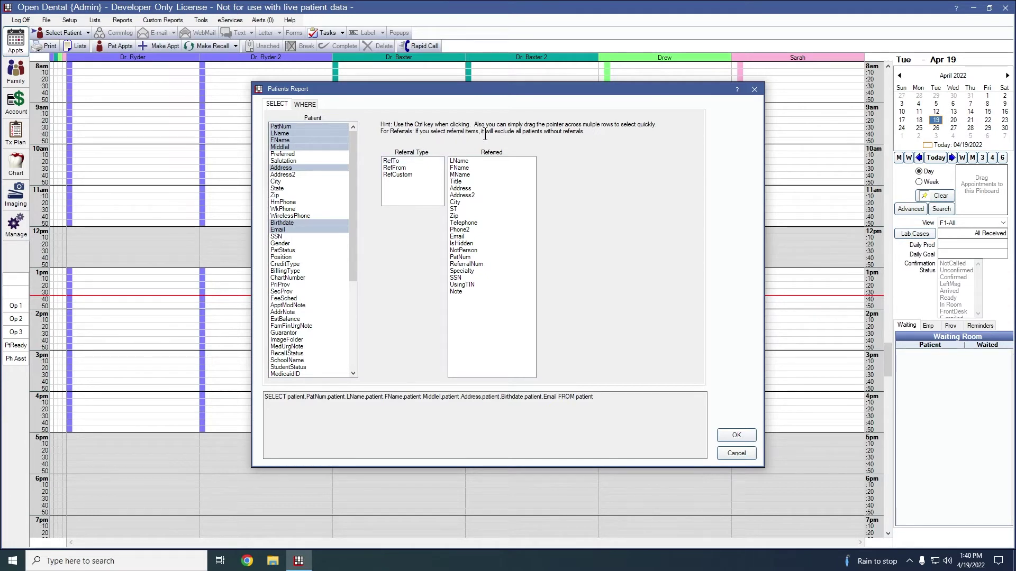
mouse_move(489, 133)
mouse_down()
mouse_move(535, 134)
mouse_move(483, 136)
mouse_up()
click(553, 133)
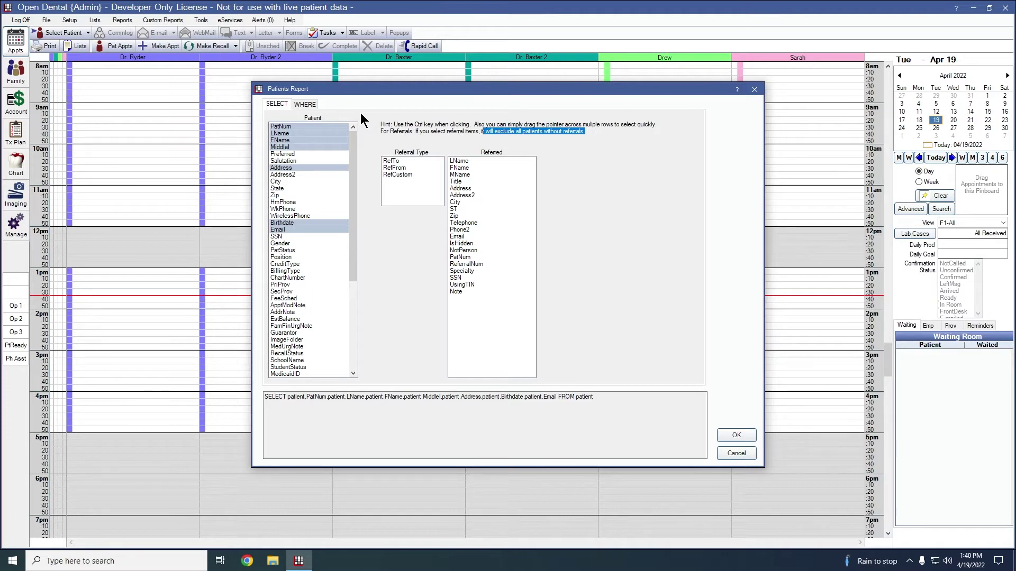
Add an Age >= 18 condition on the WHERE tab and run the report
click(304, 104)
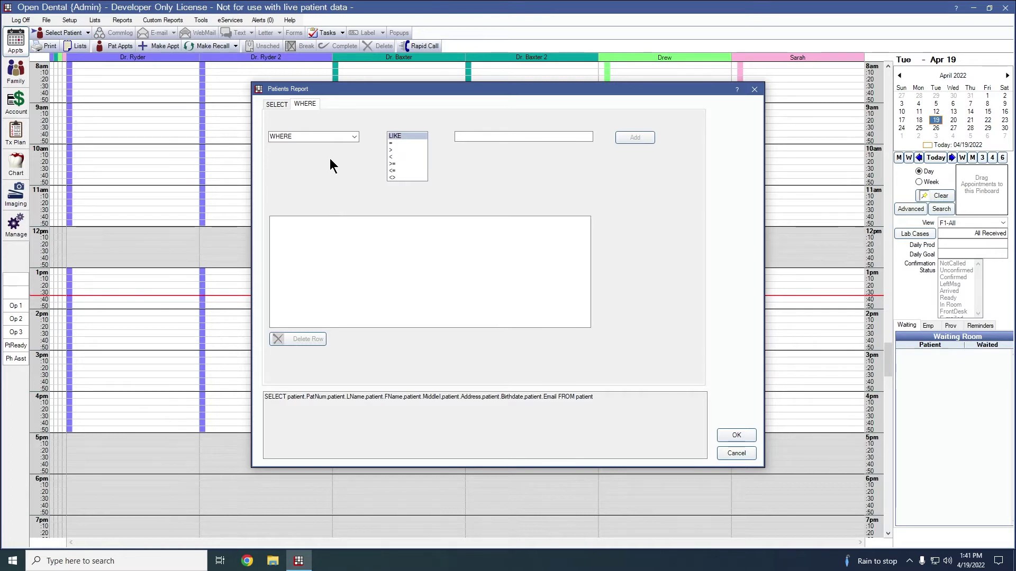
click(357, 137)
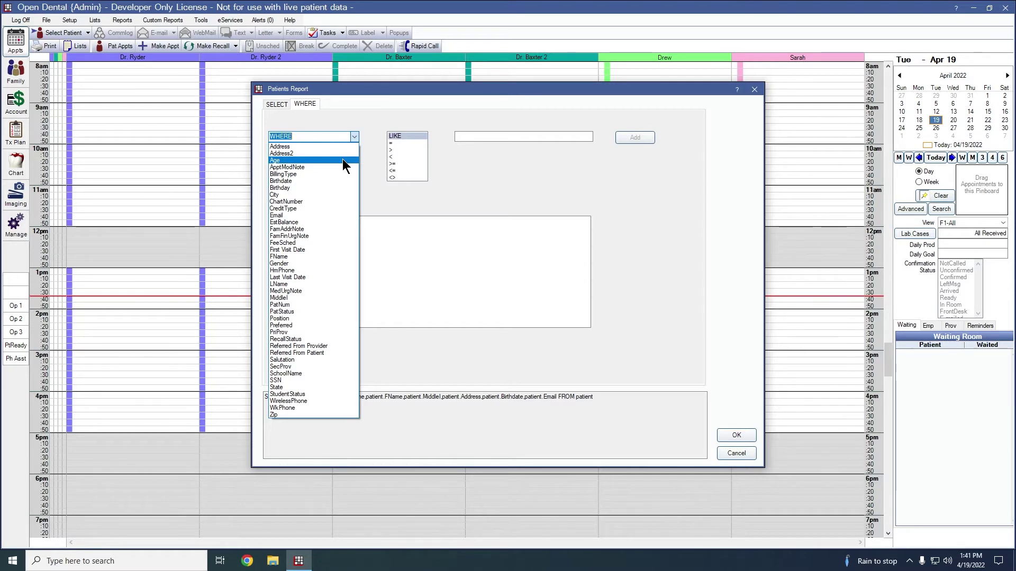
click(341, 159)
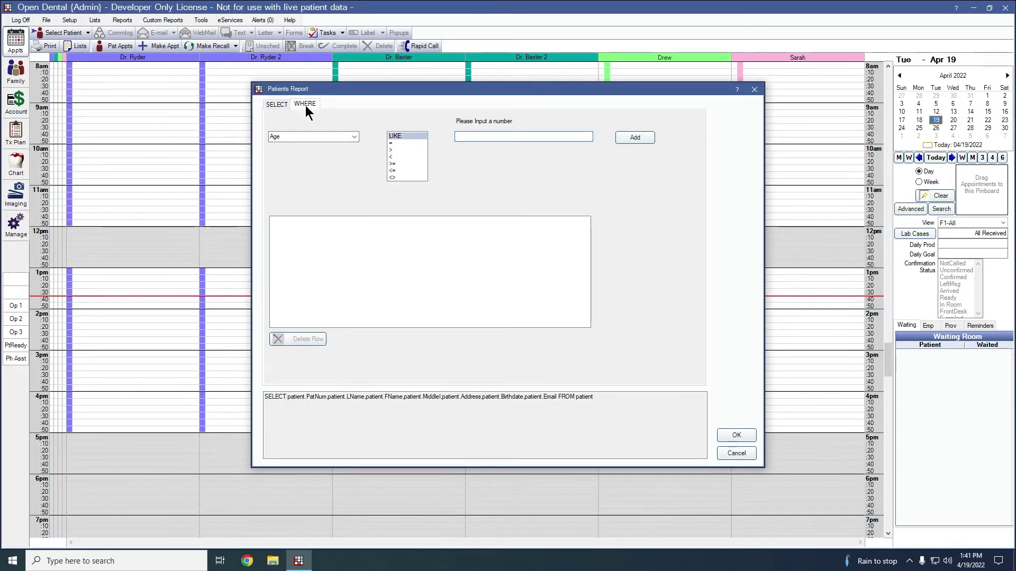
click(417, 164)
click(466, 135)
text(1)
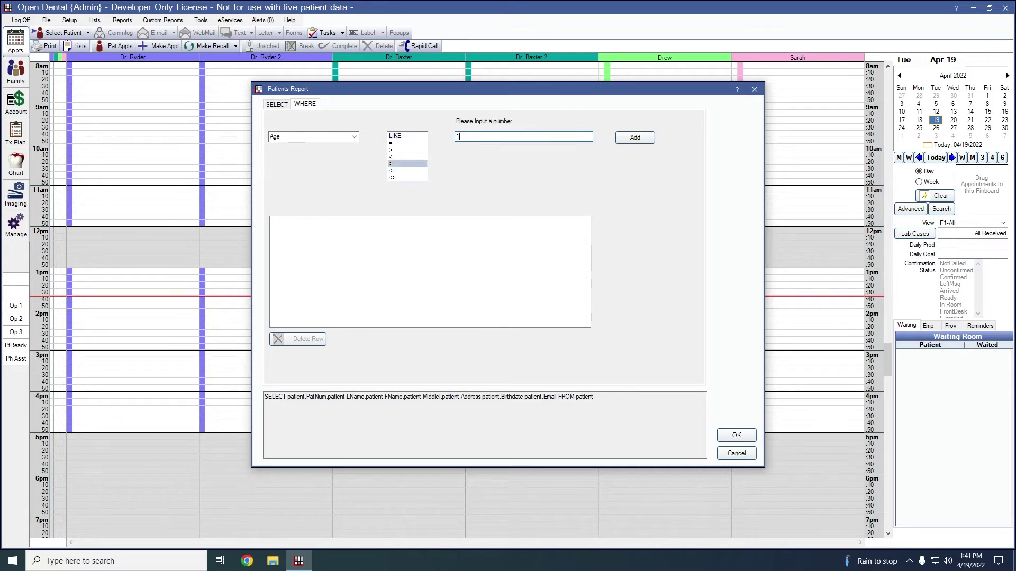
text(8)
click(634, 141)
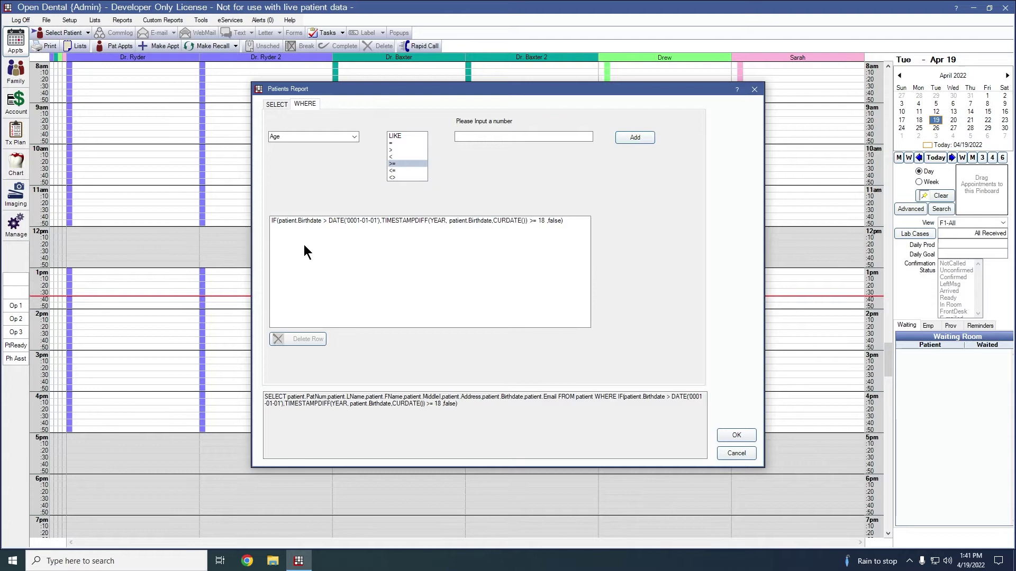
click(296, 219)
click(745, 436)
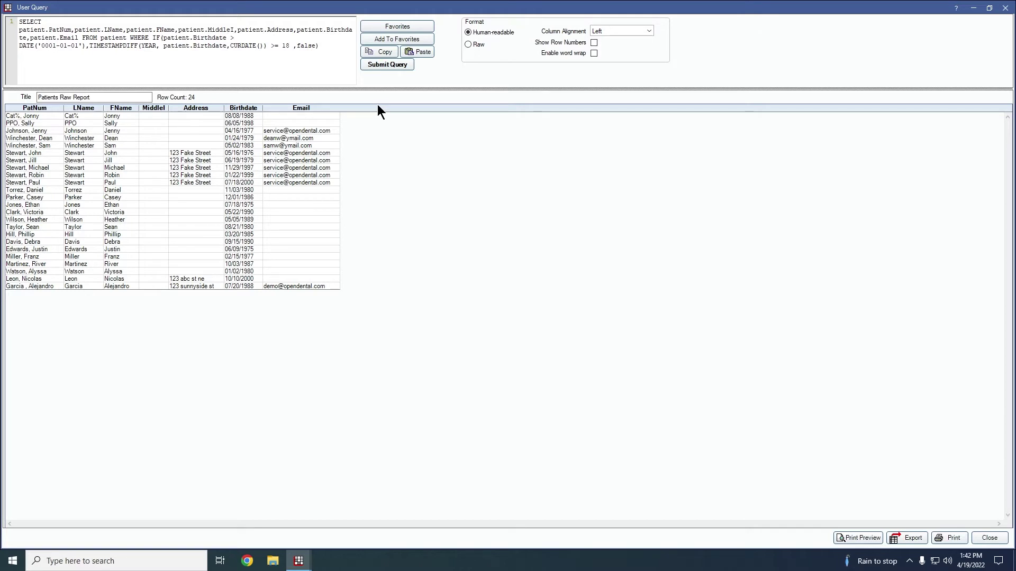
Add a City = 'Salem' condition alongside the age filter and rerun the report
click(990, 537)
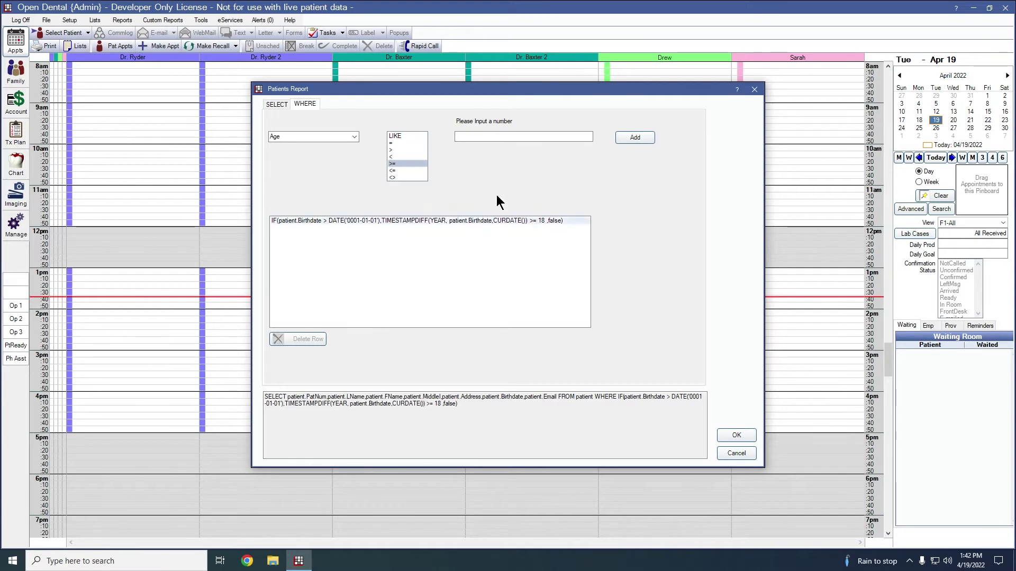
click(353, 137)
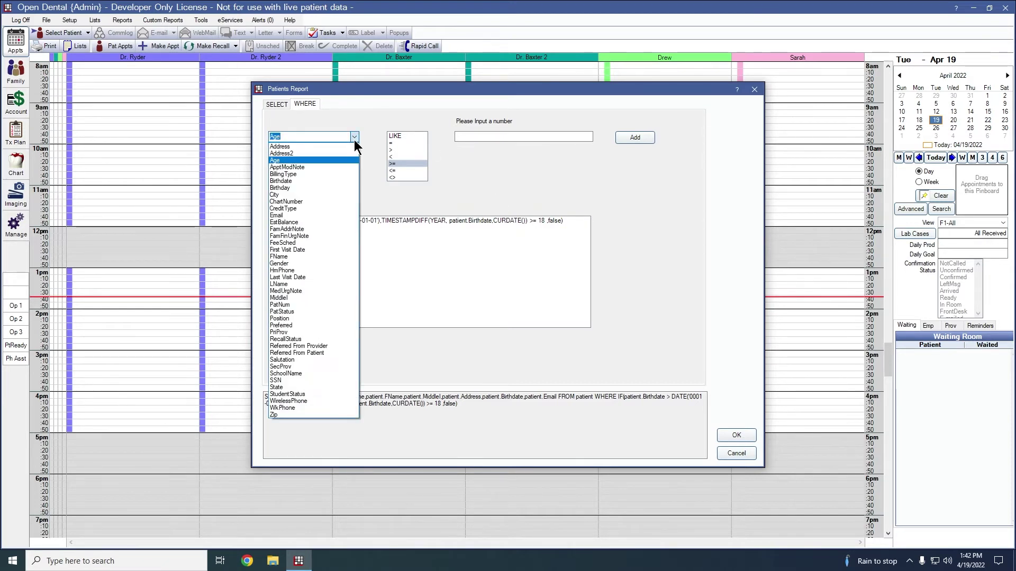
click(327, 195)
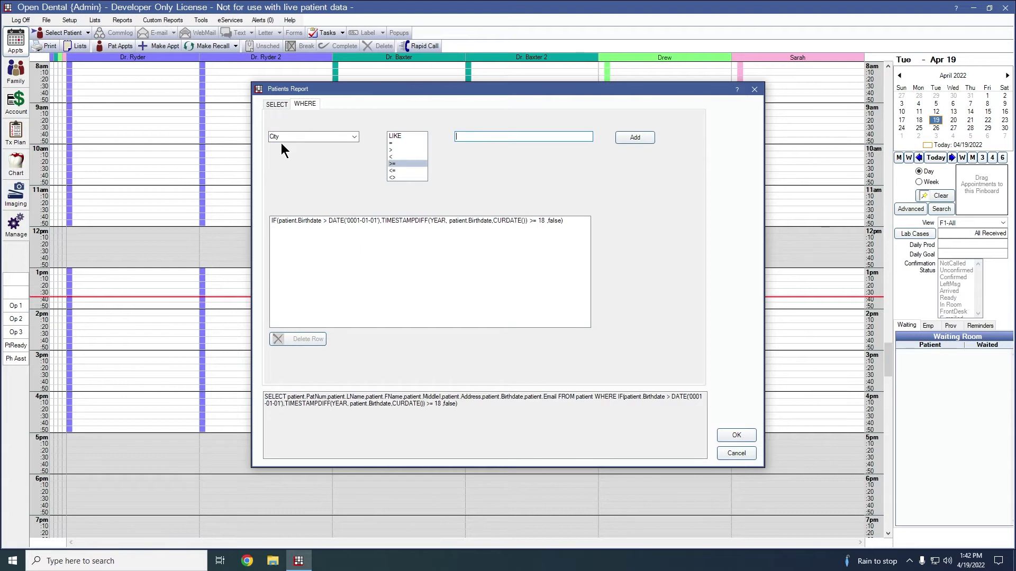
click(399, 143)
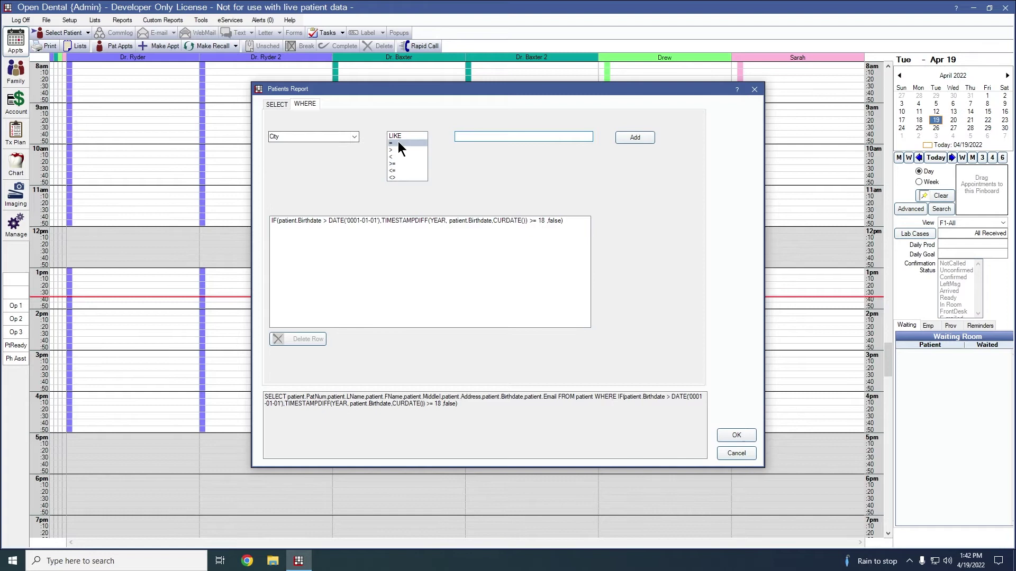
click(474, 137)
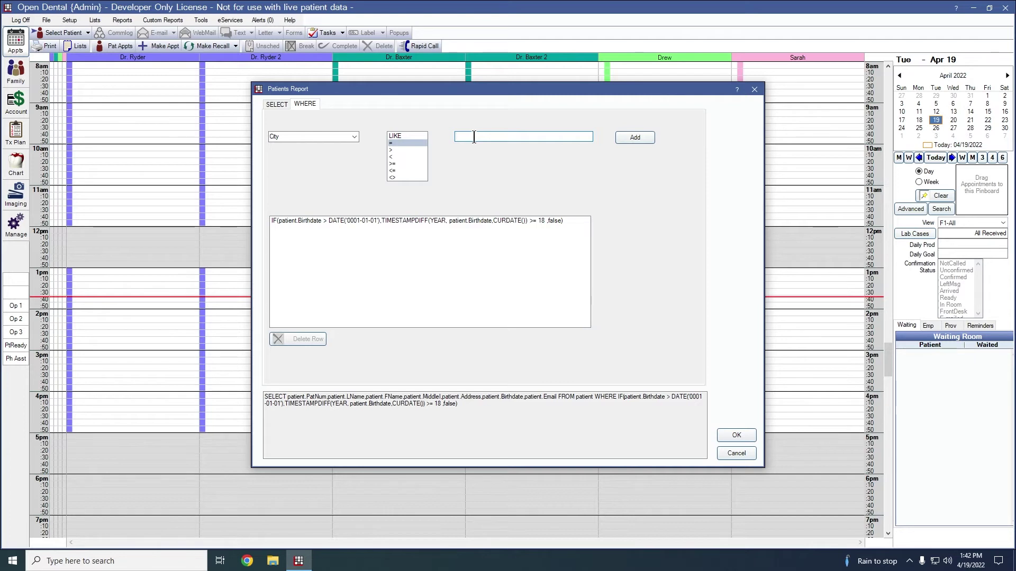
text(Salem)
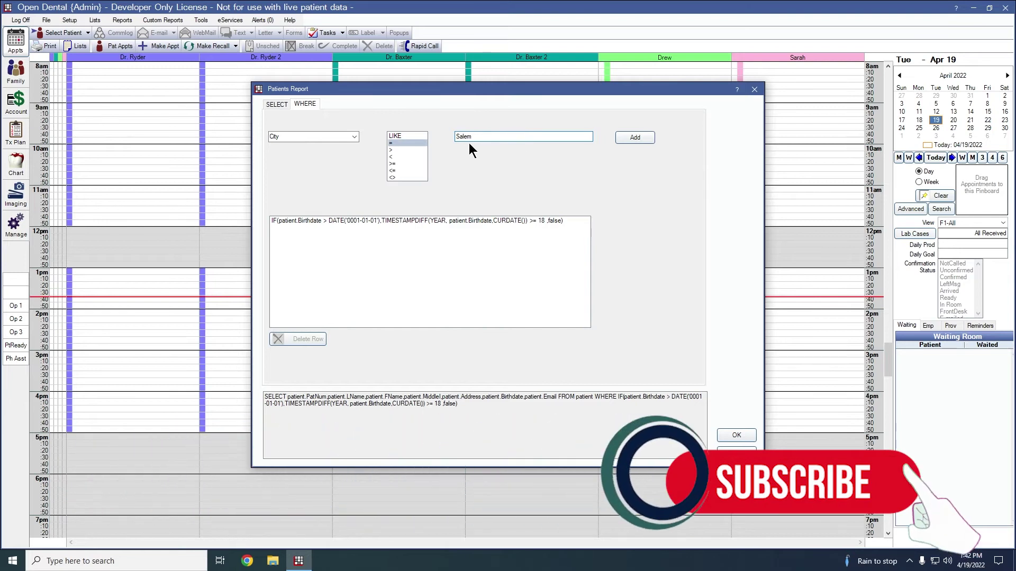
click(643, 141)
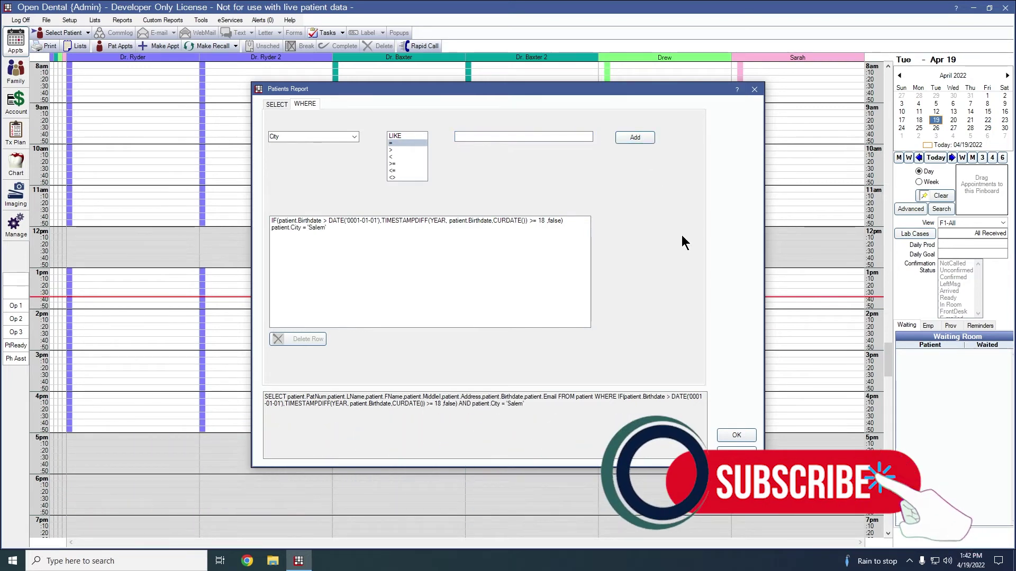
click(339, 228)
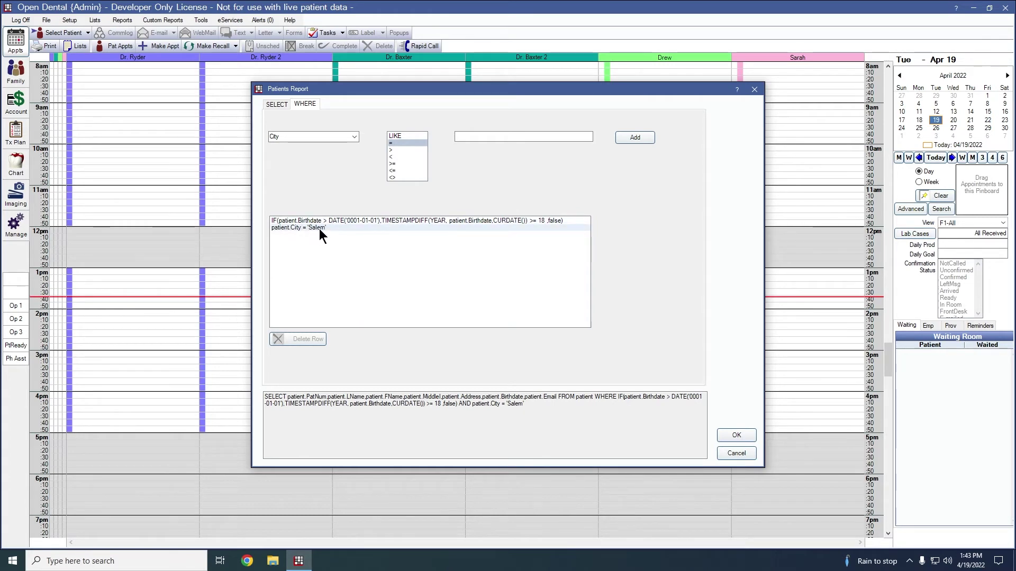
click(741, 434)
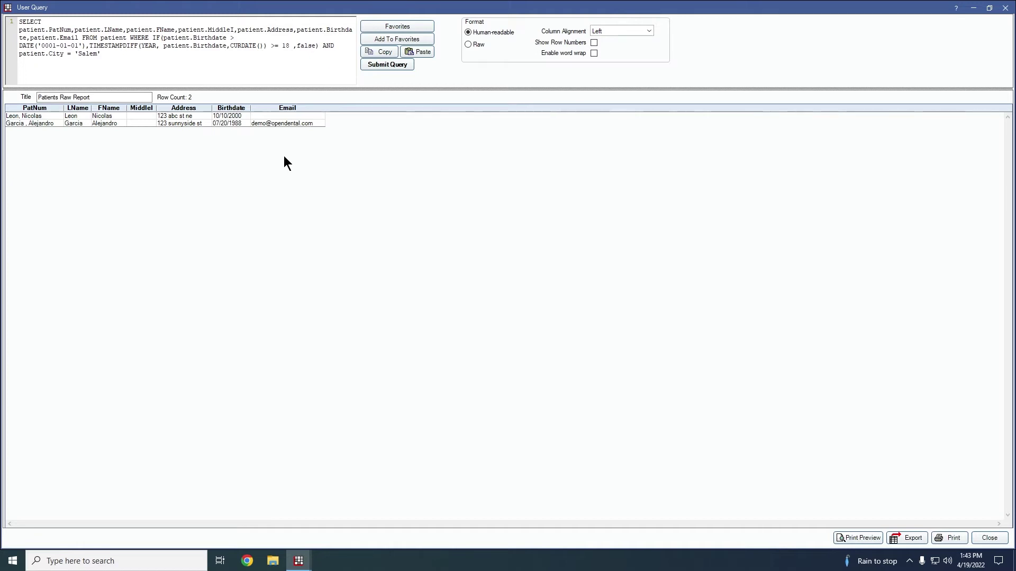
Close the User Query window showing the two Salem results
click(992, 540)
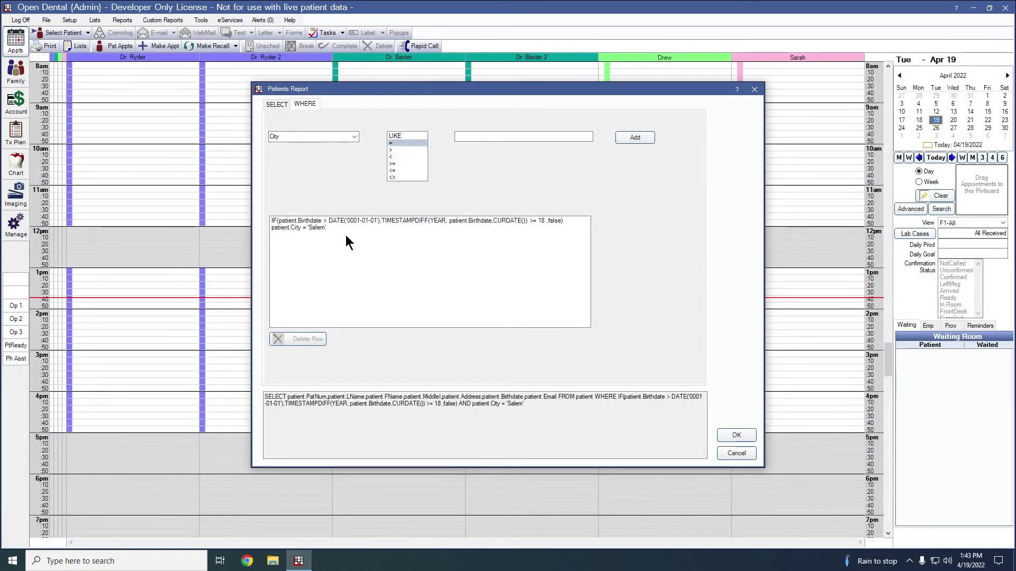
Delete the patient.City = 'Salem' row from the WHERE conditions
click(302, 228)
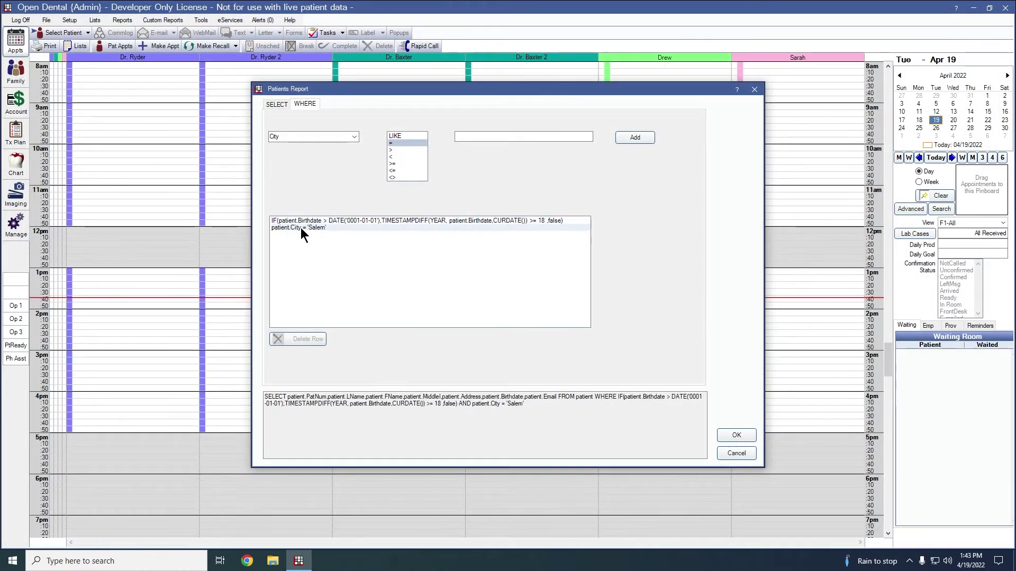
click(315, 231)
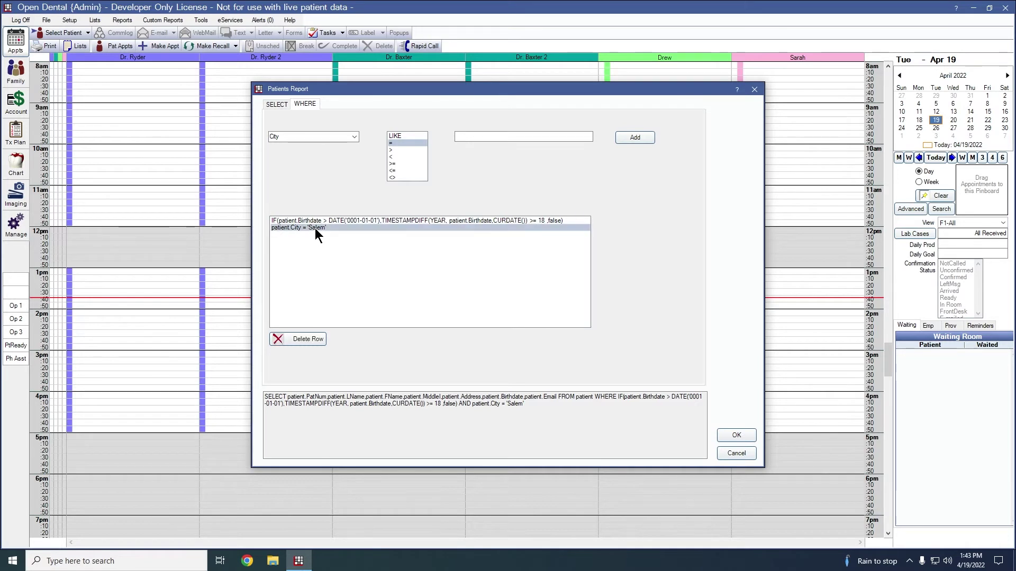
click(300, 344)
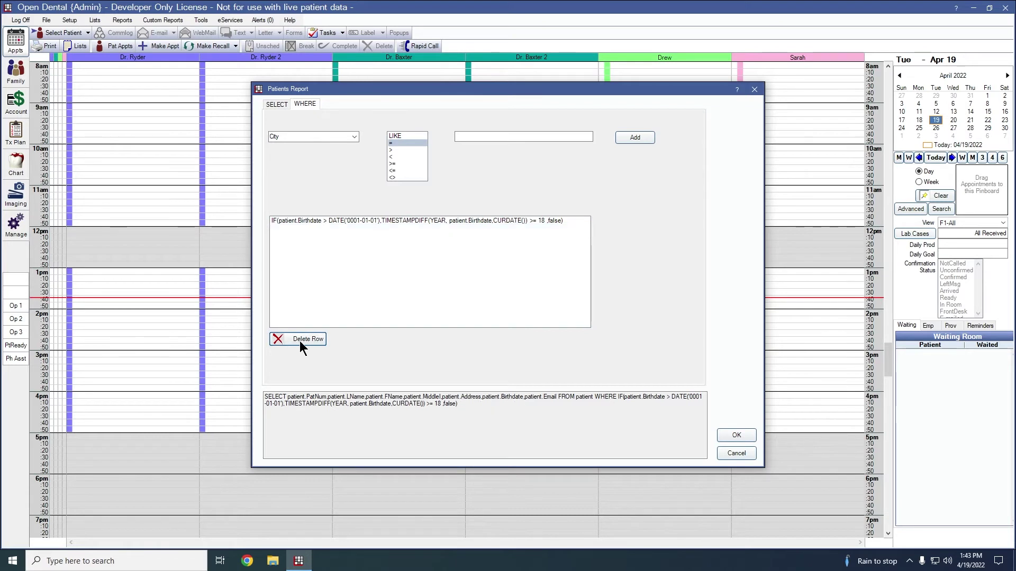
Add a PriProv = '1' condition for the first provider and run the report
click(355, 137)
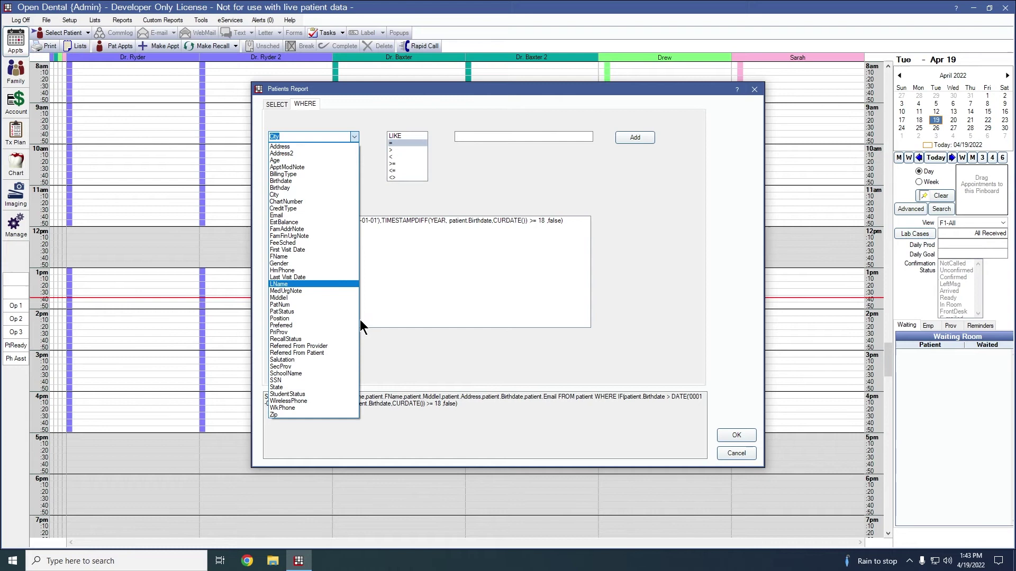
click(341, 334)
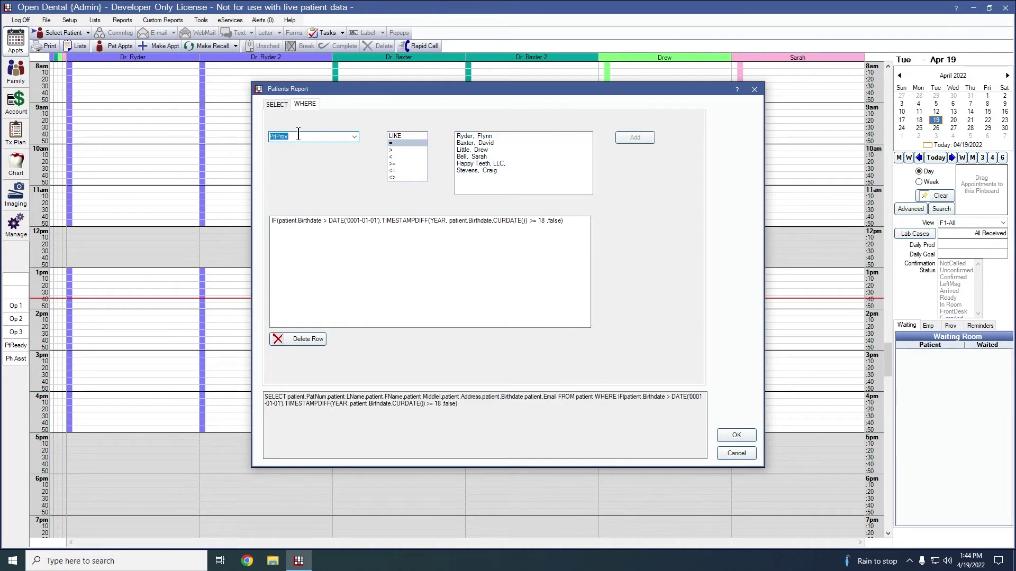
click(475, 137)
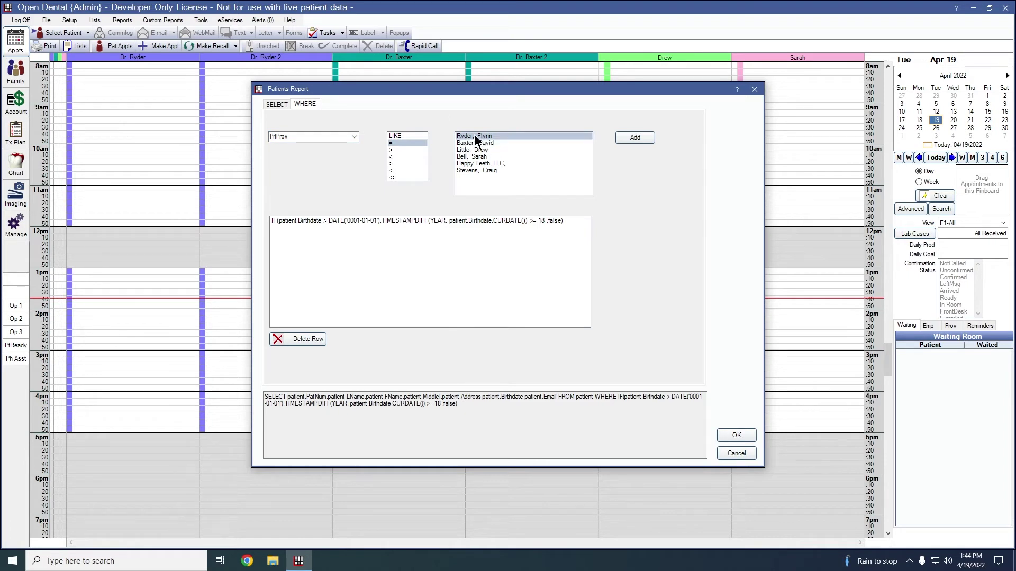
click(652, 139)
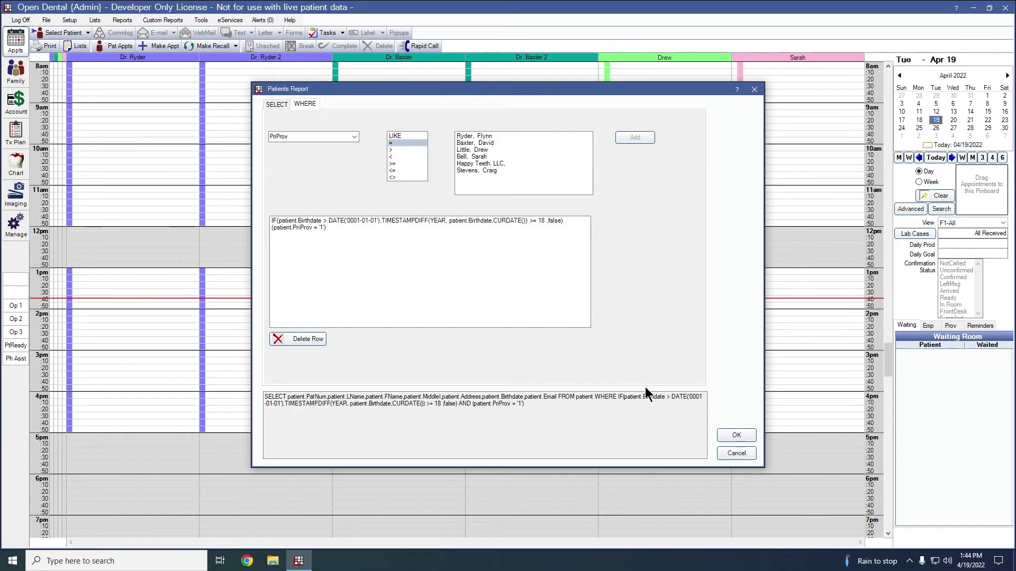
click(737, 435)
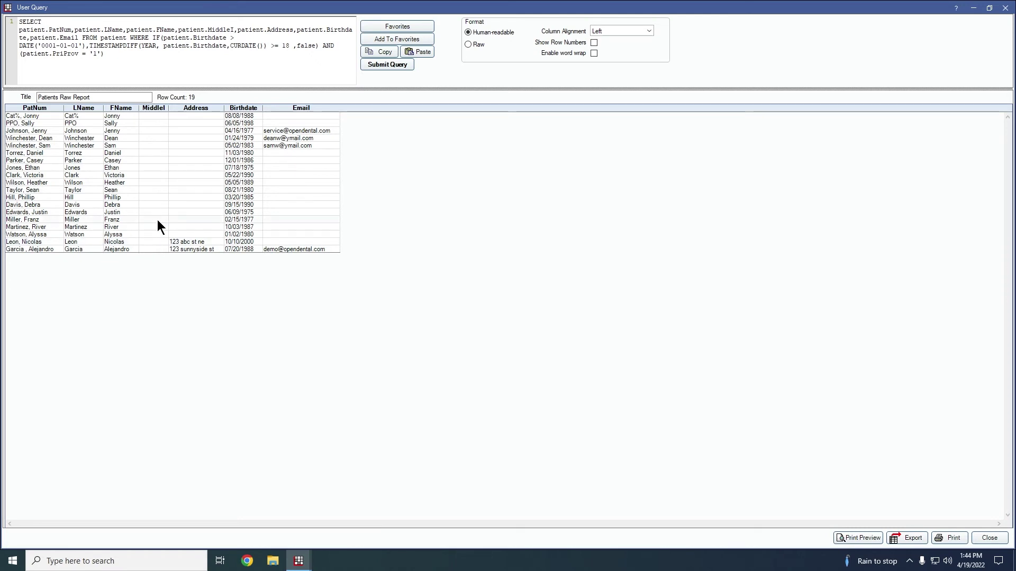
Select four patient rows in the results and bring up their context menu
click(139, 139)
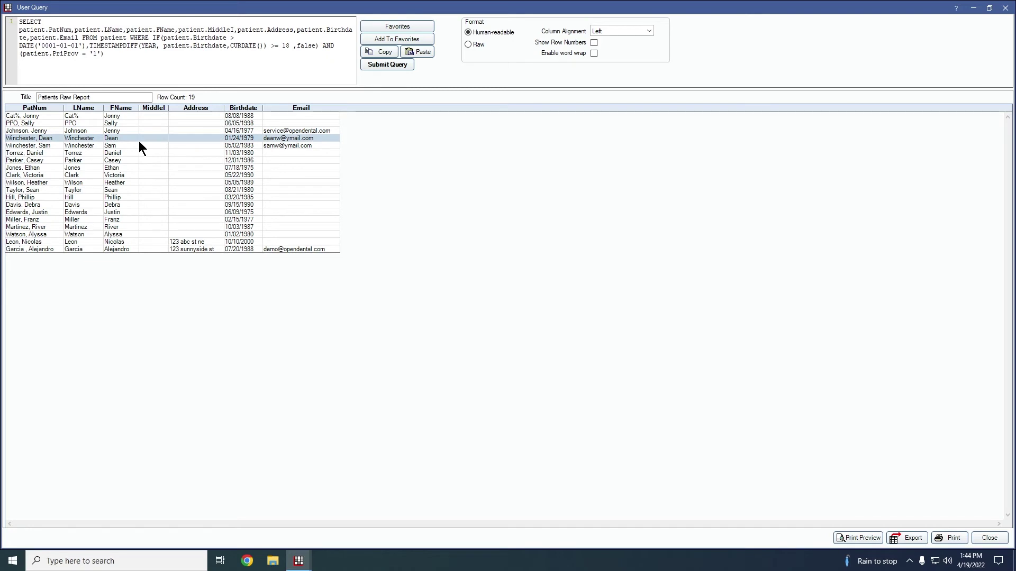
shift+click(139, 149)
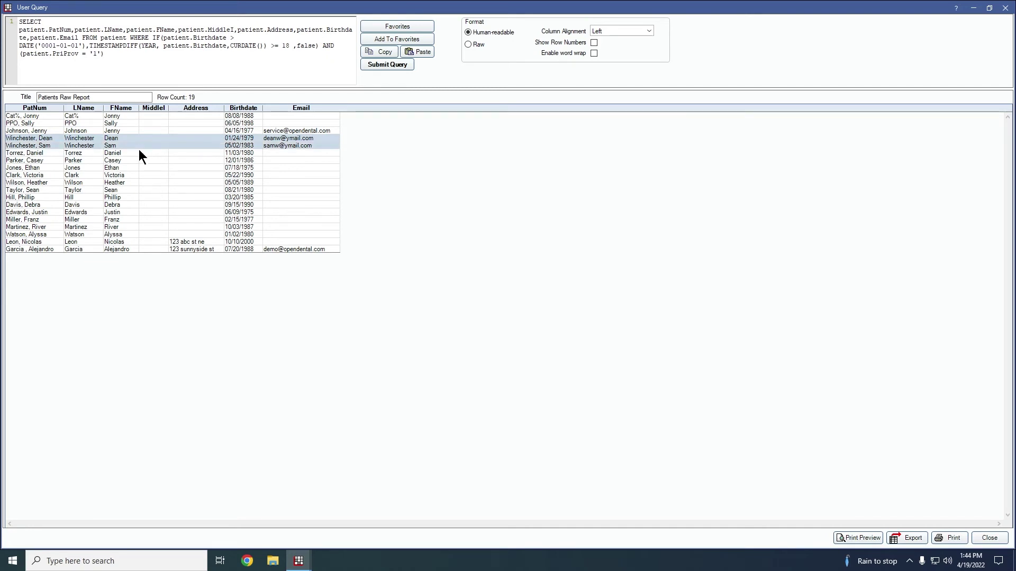
ctrl+click(133, 183)
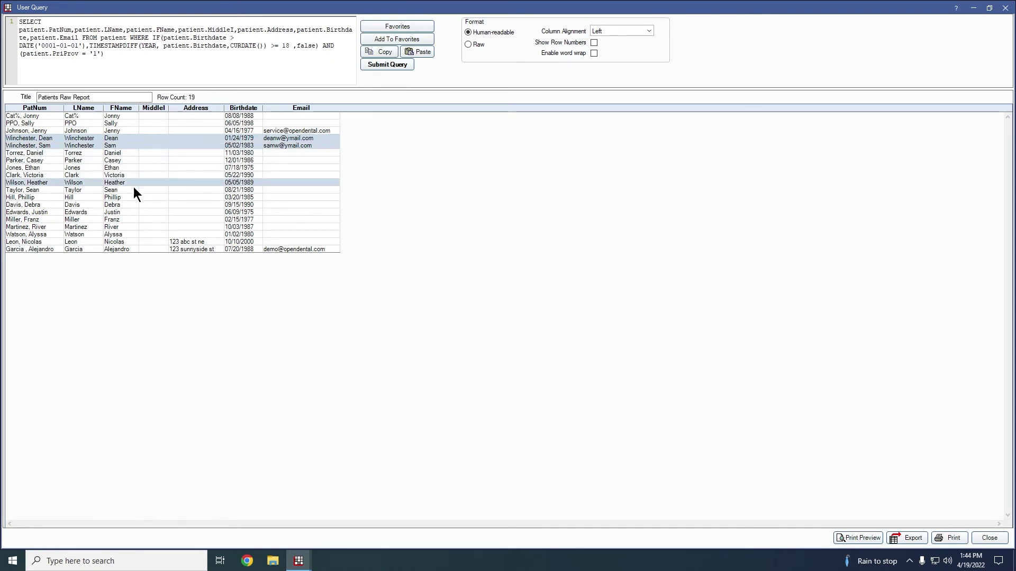
ctrl+click(132, 212)
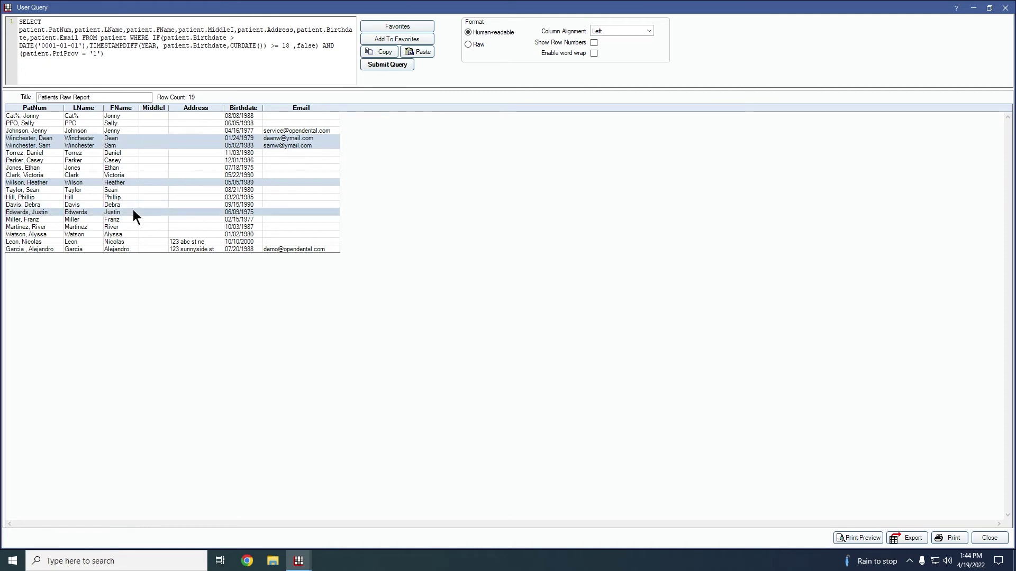
right_click(287, 211)
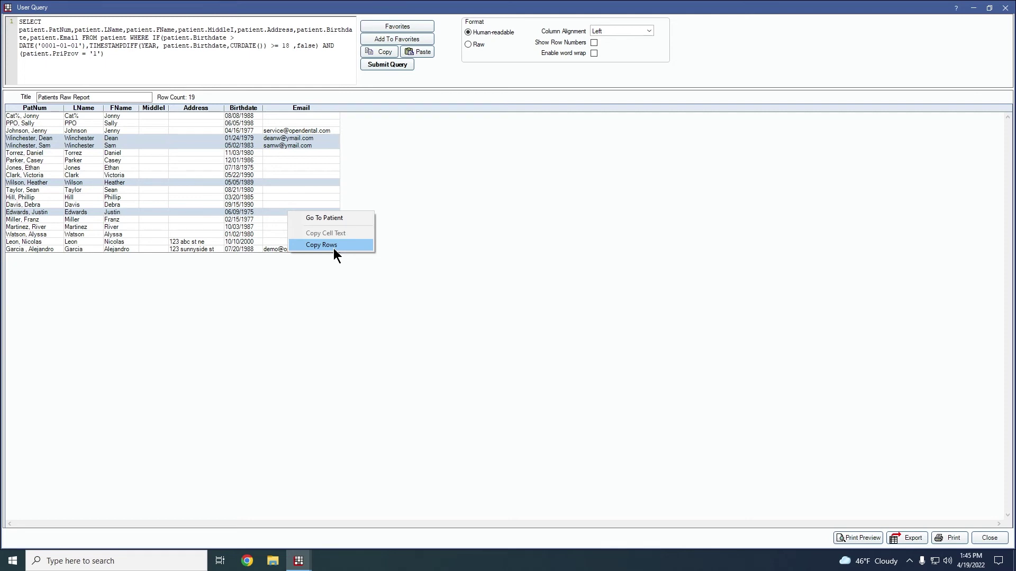
Save the query as favorite 'Patients over 18' and close the query results
click(630, 231)
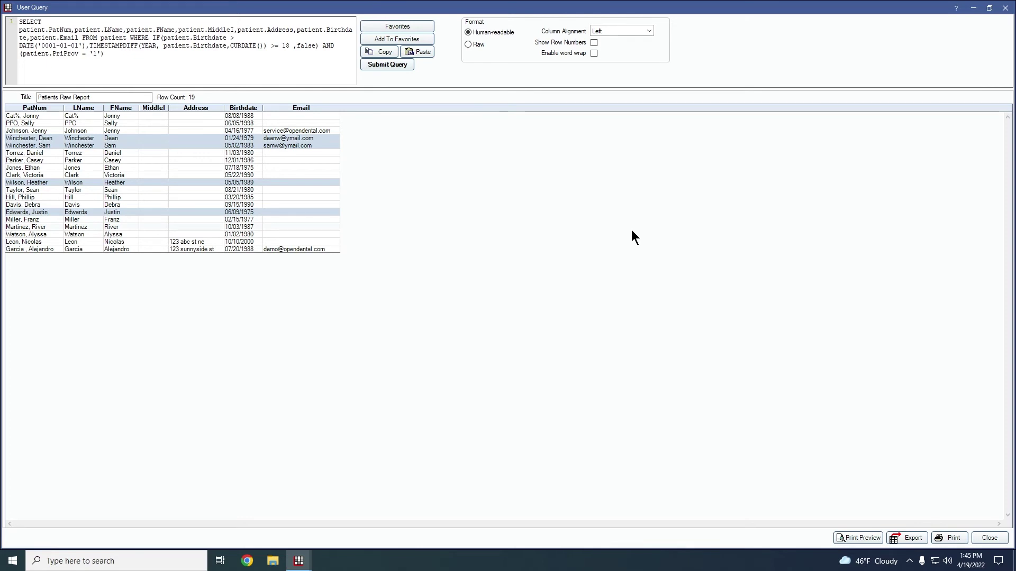
click(400, 43)
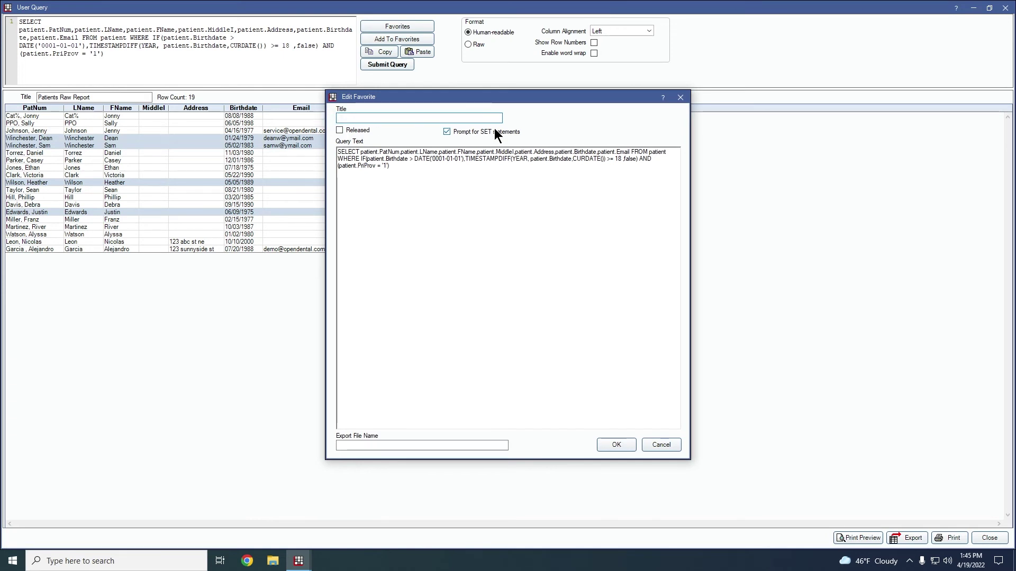
text(Patients over 18)
click(617, 446)
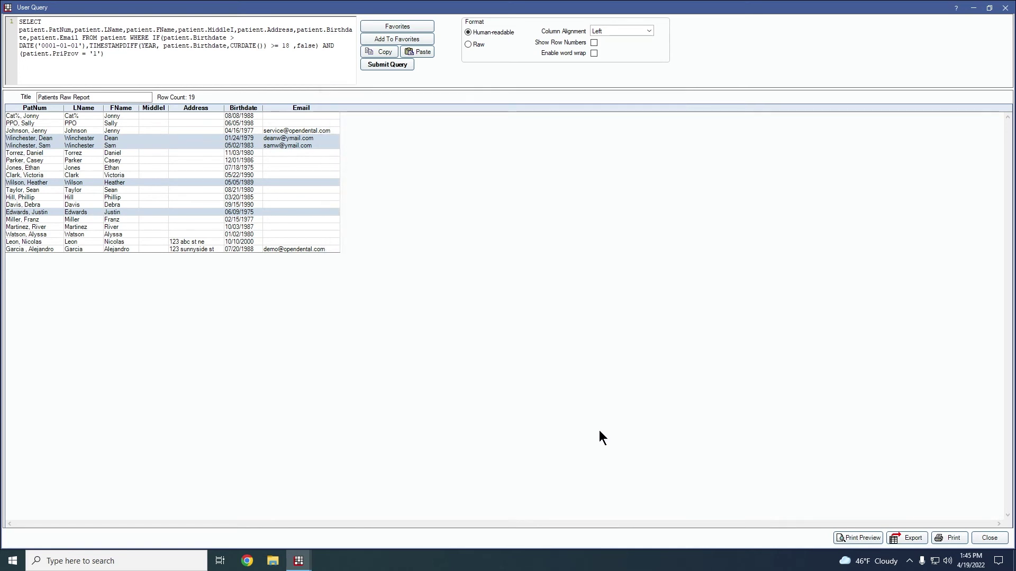
click(1006, 7)
Close the Reports windows and run 'Patients over 18' from User Query Favorites
click(755, 91)
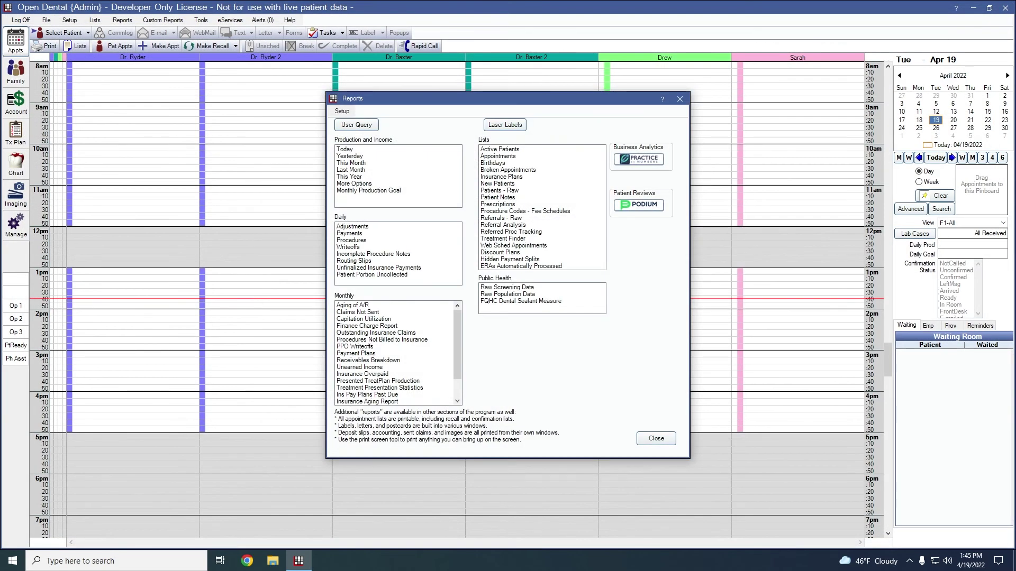
click(680, 99)
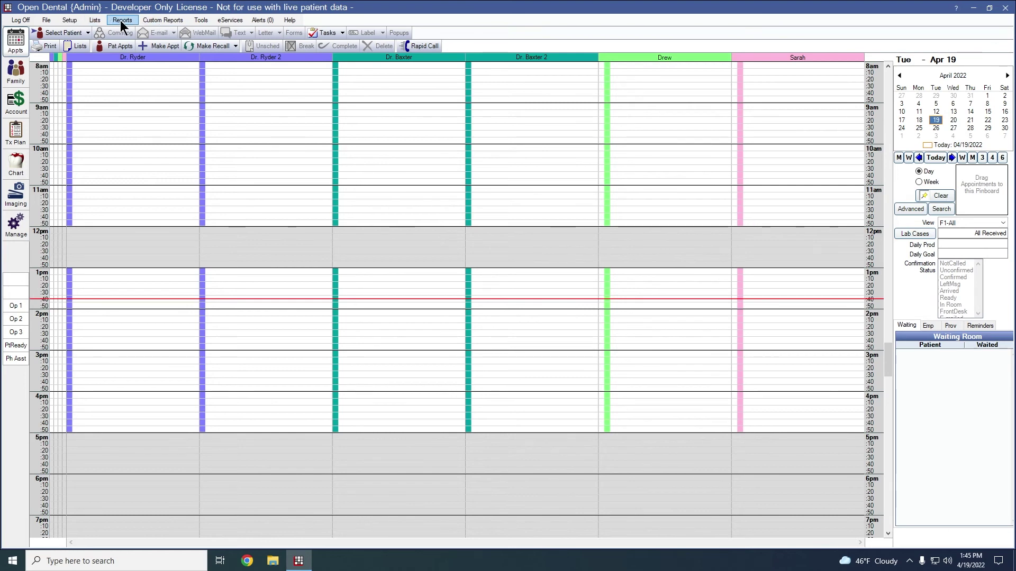
click(121, 21)
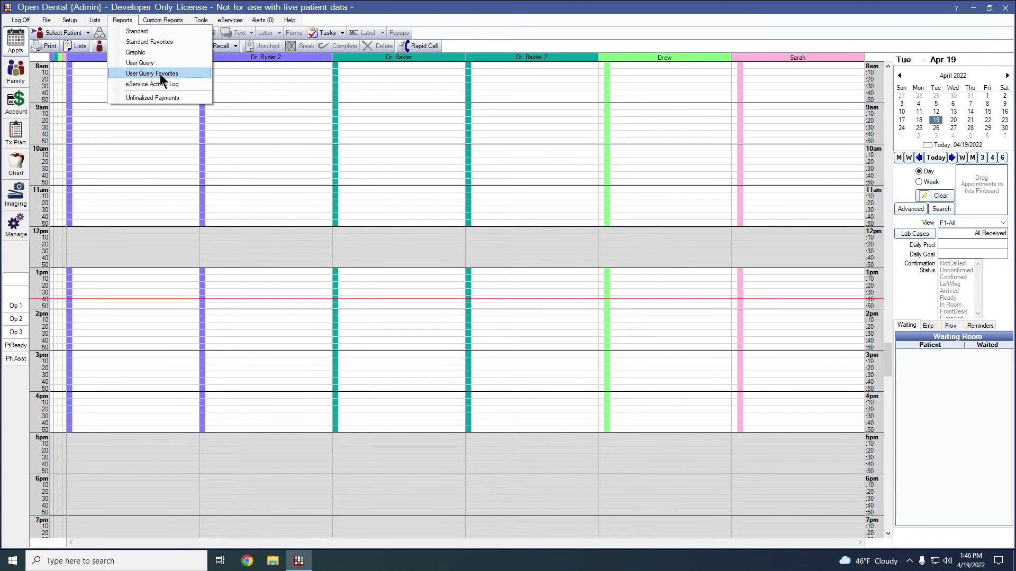
click(161, 79)
click(286, 158)
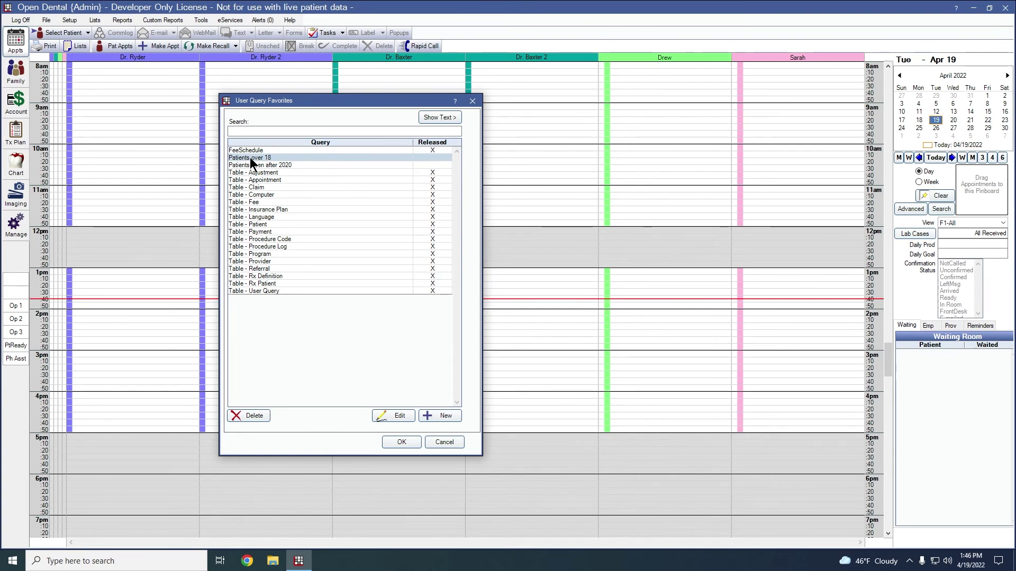
click(402, 442)
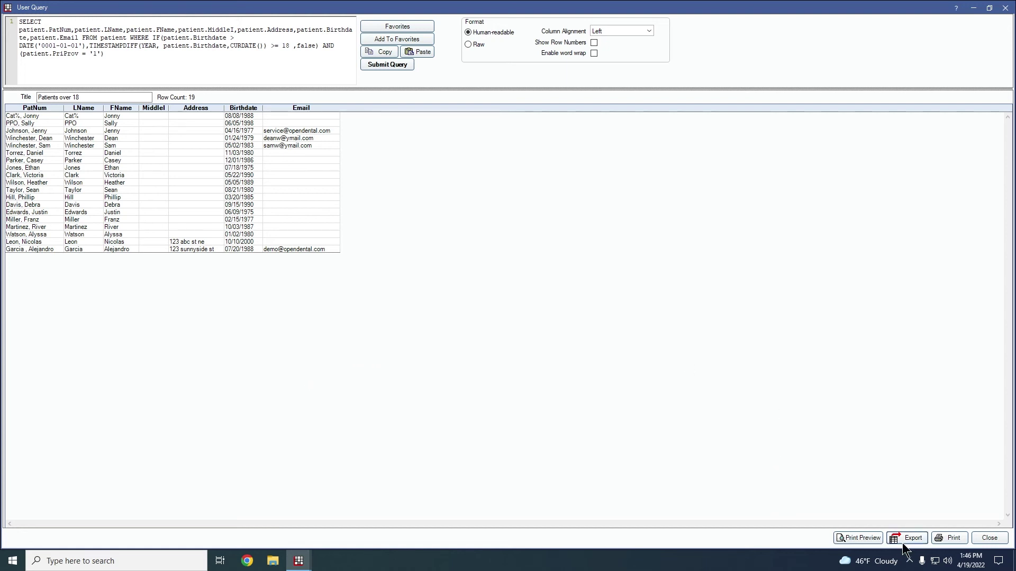
click(857, 542)
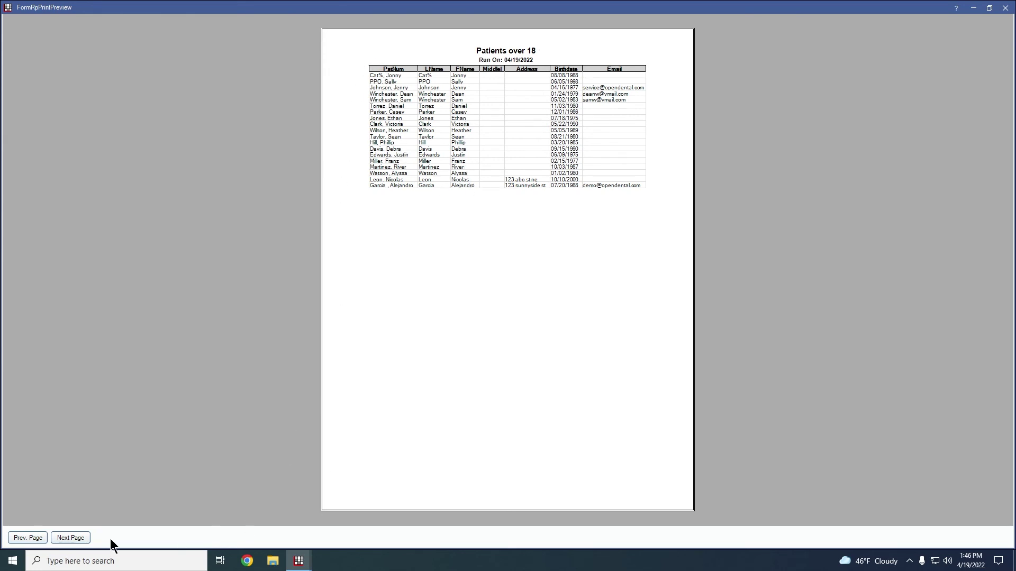
click(82, 539)
click(1005, 7)
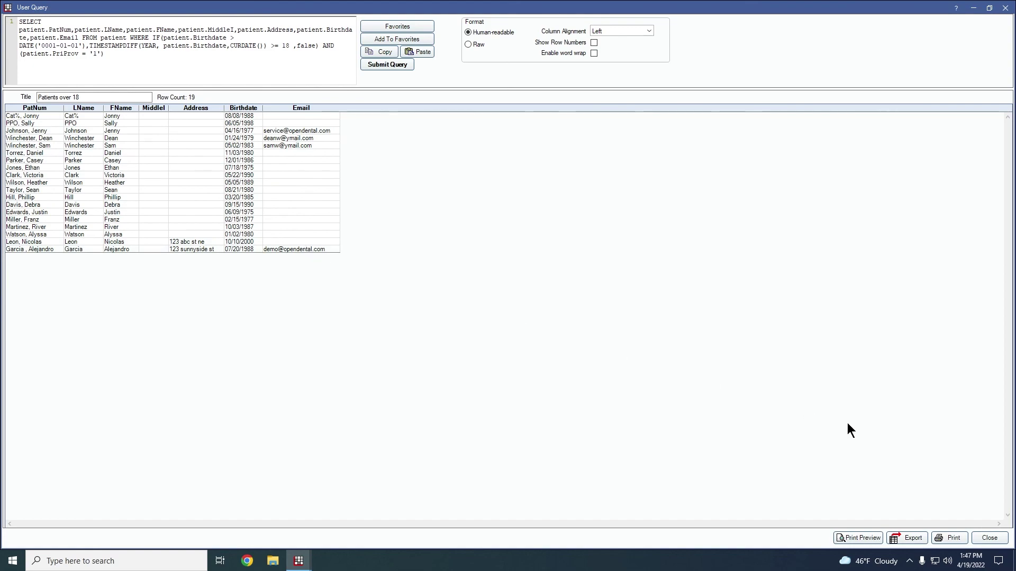
Close the User Query window to return to the April 19 appointment schedule
click(988, 538)
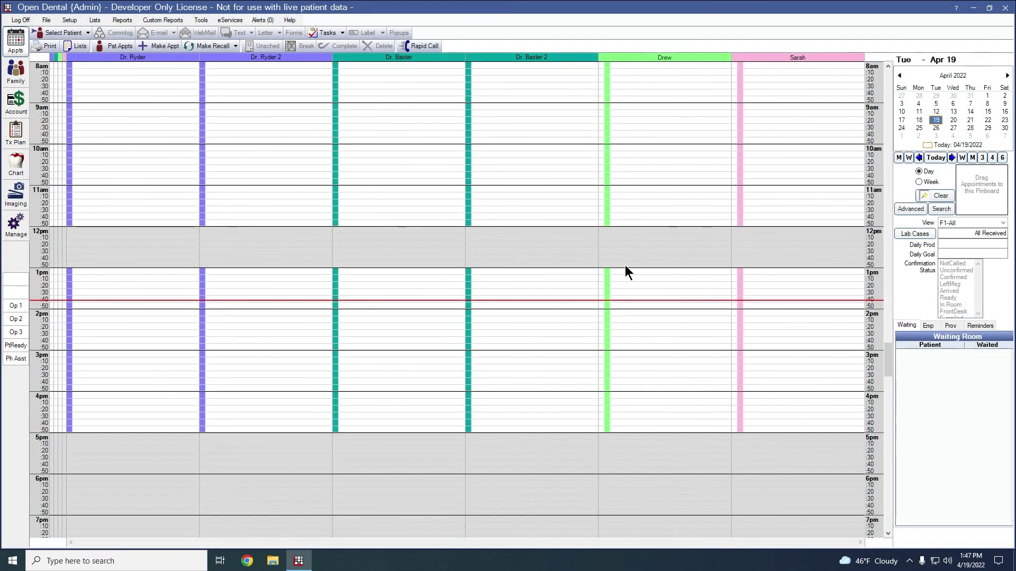